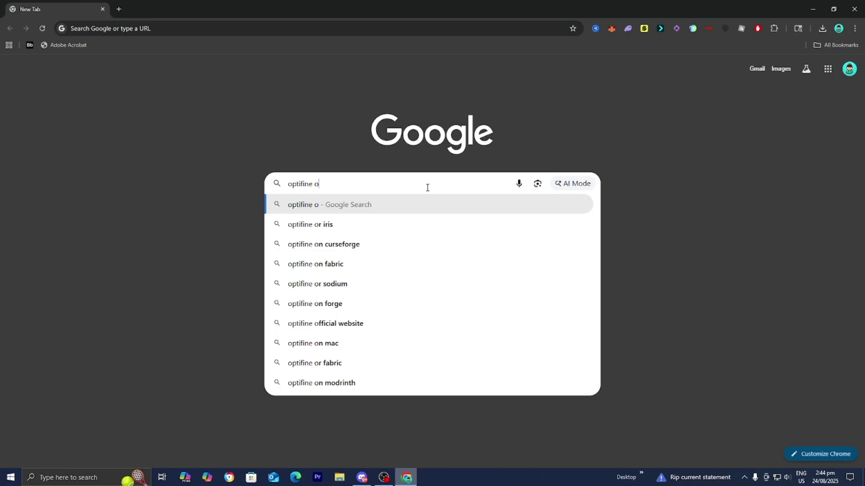
Step: Search Google for "optifine download" and open the OptiFine Downloads page
{"action": "key", "text": "BackSpace"}
{"action": "key", "text": "Down"}
{"action": "key", "text": "Return"}
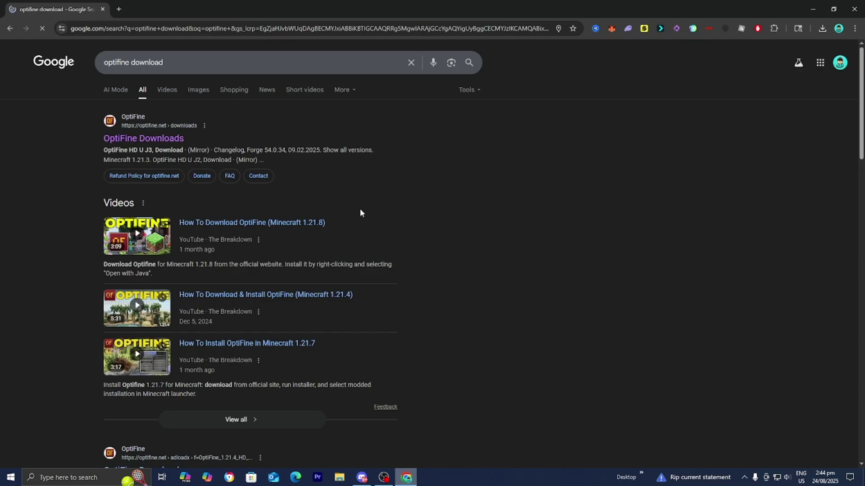
{"action": "left_click", "coordinate": [164, 139]}
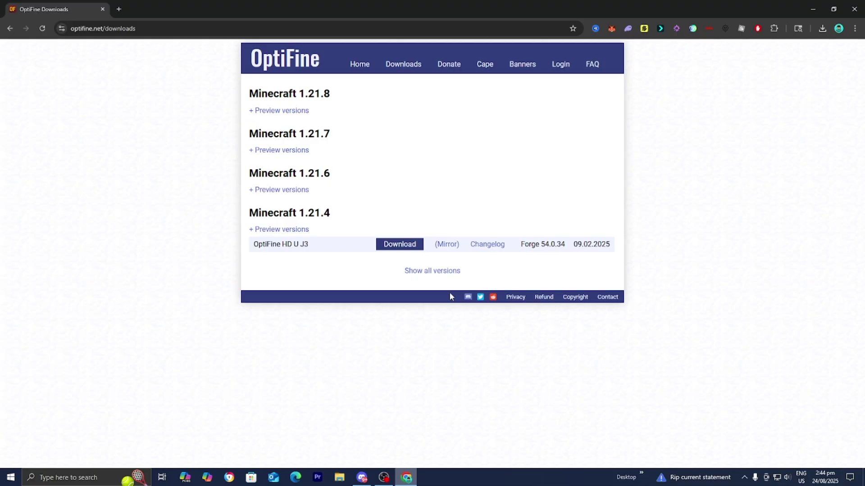
Step: Download the preview version OptiFine HD U J6 pre14 for Minecraft 1.21.8, skipping the advertisement page
{"action": "left_click", "coordinate": [436, 272]}
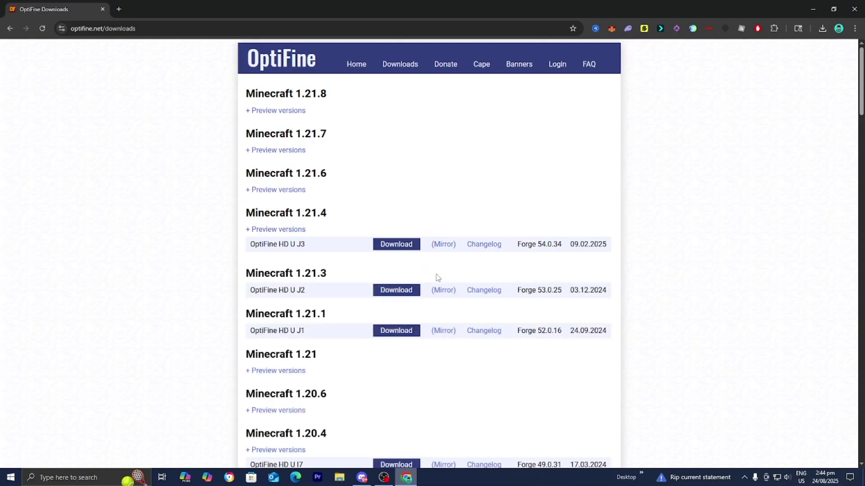
{"action": "left_click", "coordinate": [296, 111]}
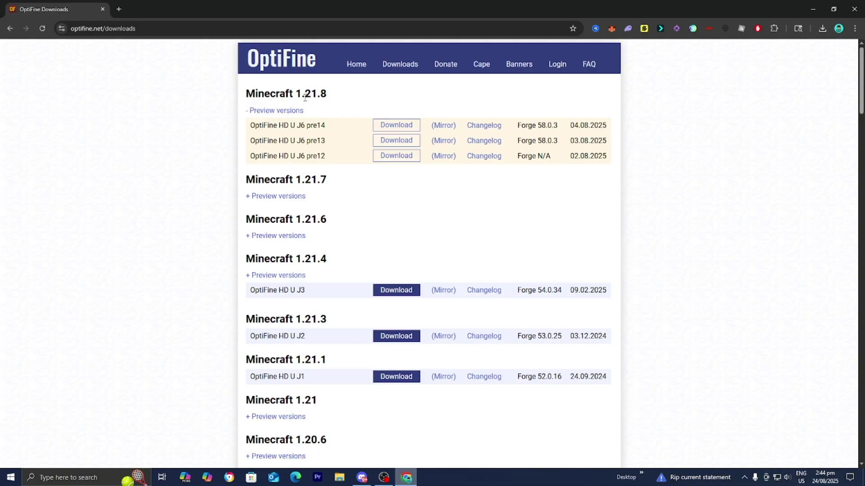
{"action": "left_click", "coordinate": [397, 130]}
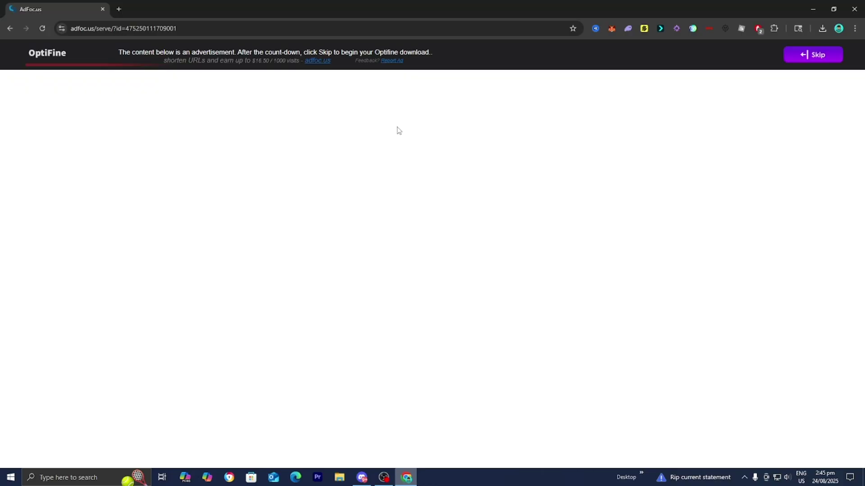
{"action": "left_click", "coordinate": [786, 57]}
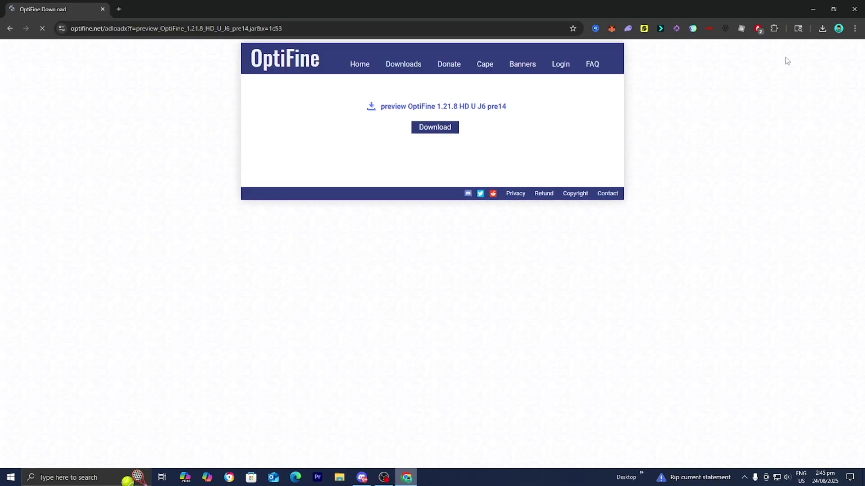
{"action": "left_click", "coordinate": [446, 129]}
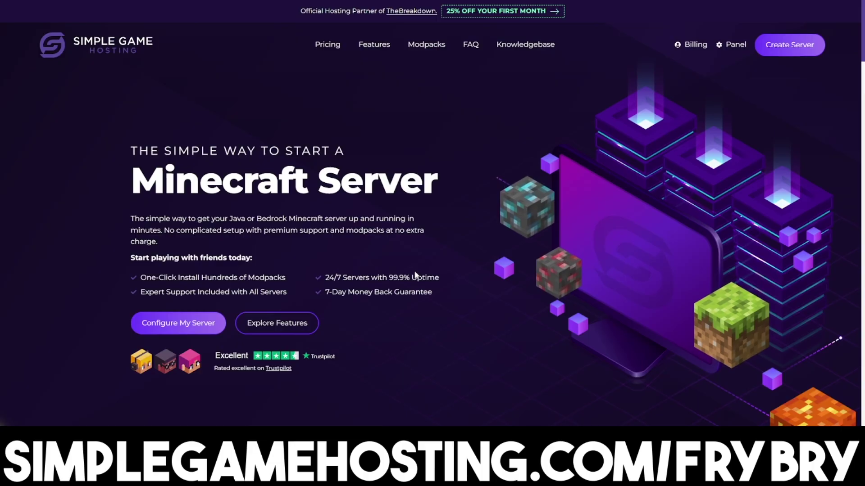
{"action": "scroll", "coordinate": [452, 248], "scroll_direction": "down", "scroll_amount": 10}
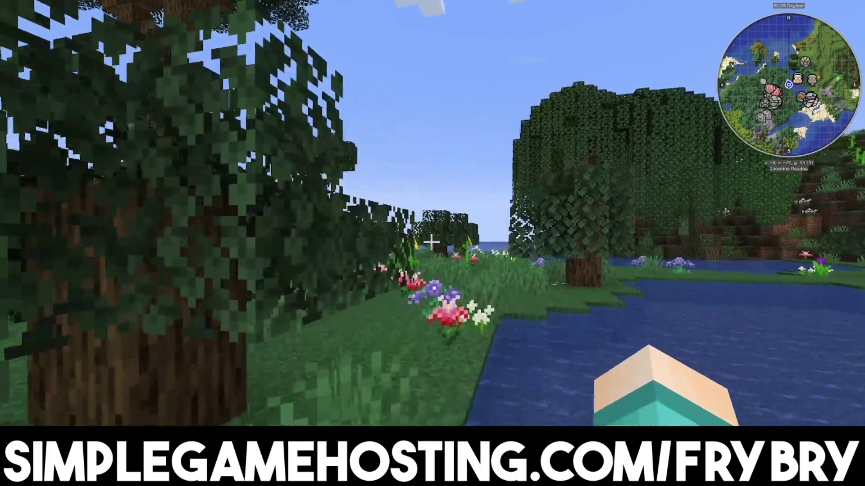
{"action": "key", "text": "w"}
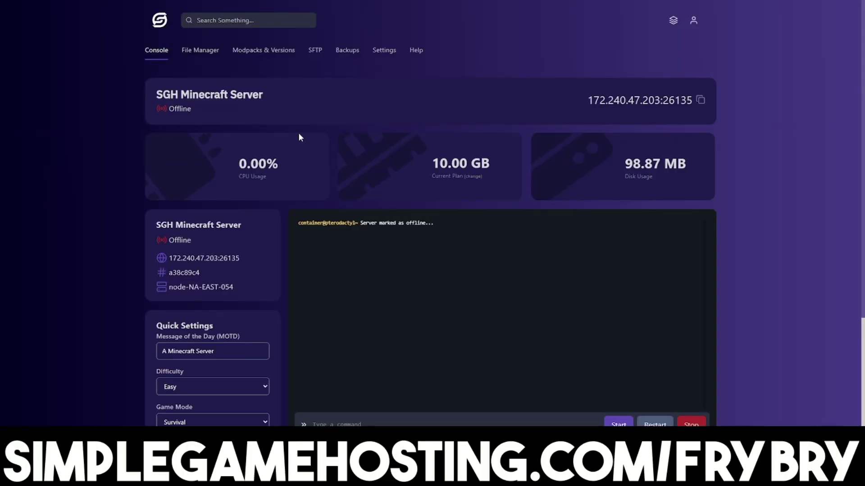
Step: Browse the available modpacks in the Minecraft server panel's modpack installer
{"action": "left_click", "coordinate": [282, 60]}
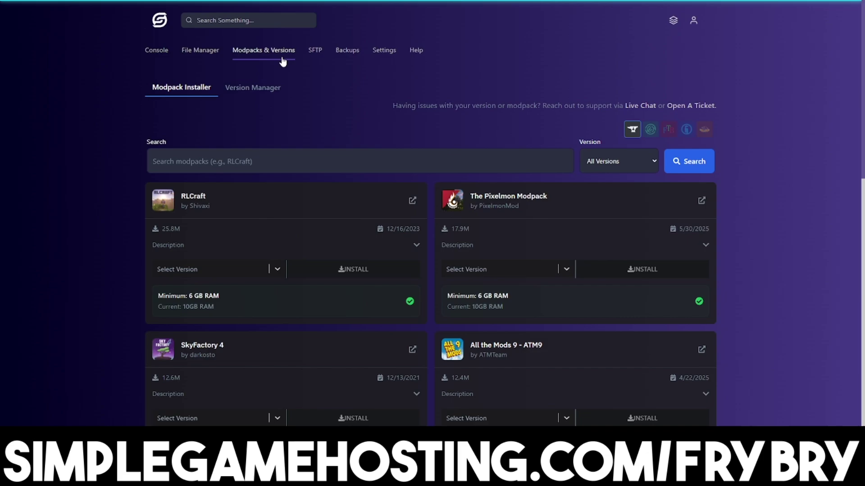
{"action": "scroll", "coordinate": [289, 72], "scroll_direction": "down", "scroll_amount": 2}
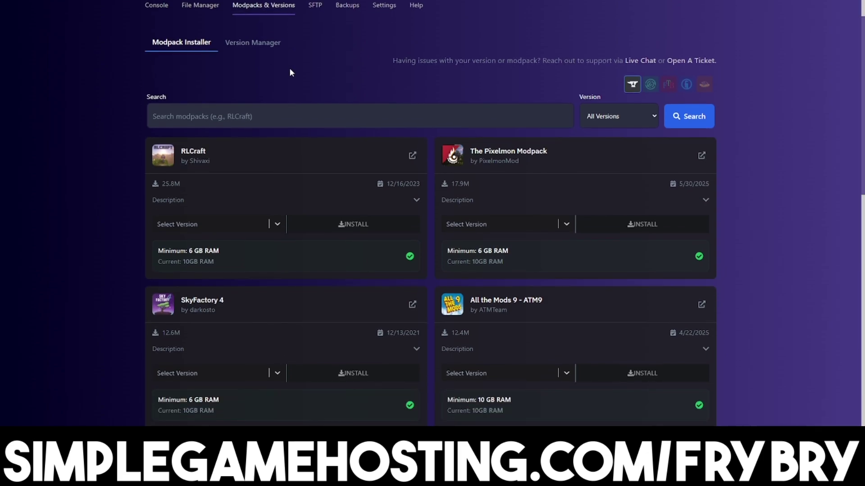
{"action": "scroll", "coordinate": [290, 69], "scroll_direction": "down", "scroll_amount": 4}
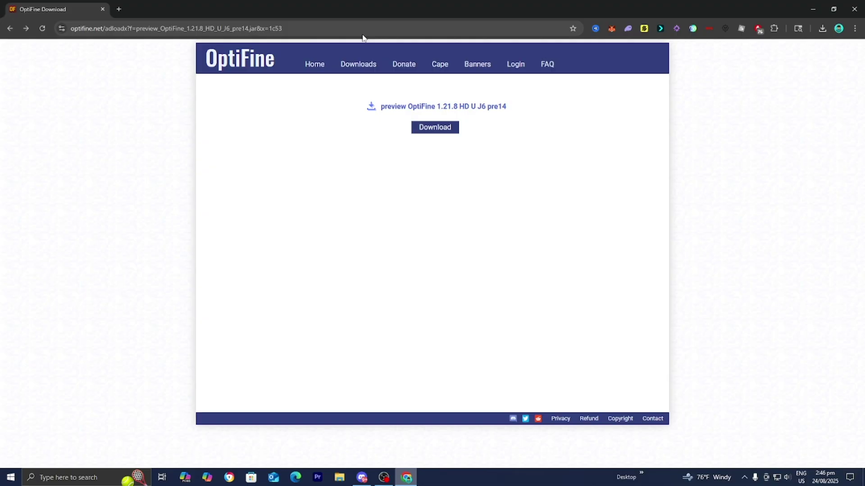
Step: Run the downloaded OptiFine HD Ultra J6 pre14 installer and install it into the default .minecraft folder
{"action": "left_click", "coordinate": [823, 30]}
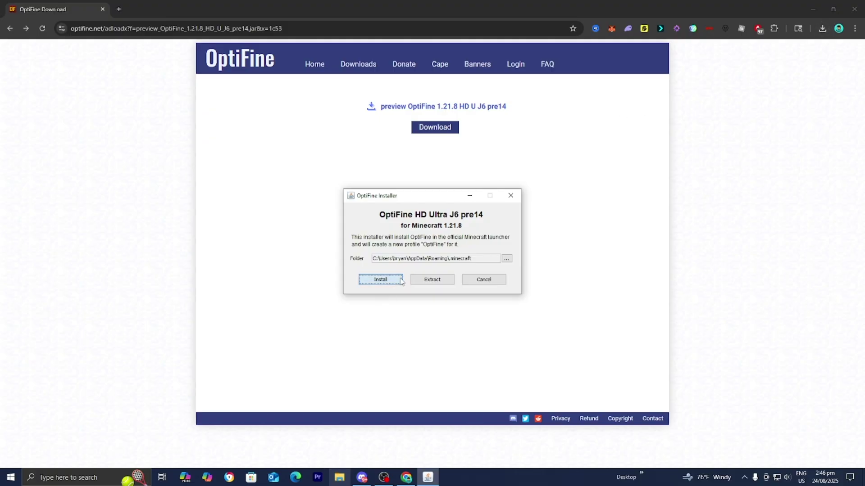
{"action": "left_click", "coordinate": [380, 279]}
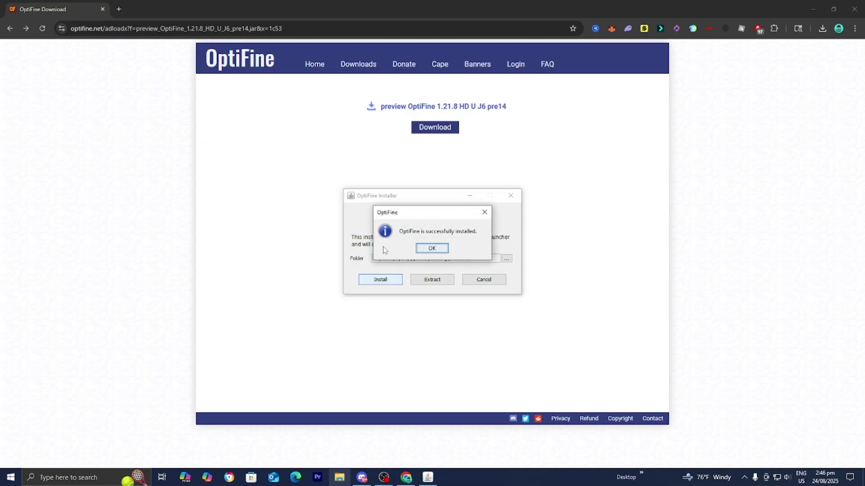
{"action": "left_click", "coordinate": [430, 249]}
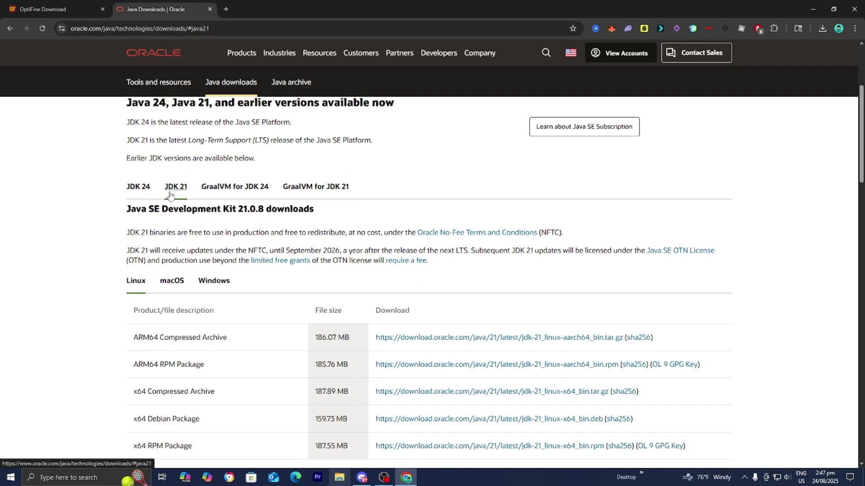
Step: Show the JDK 21 downloads for Windows on Oracle's Java page and locate the x64 Installer
{"action": "scroll", "coordinate": [170, 194], "scroll_direction": "down", "scroll_amount": 1}
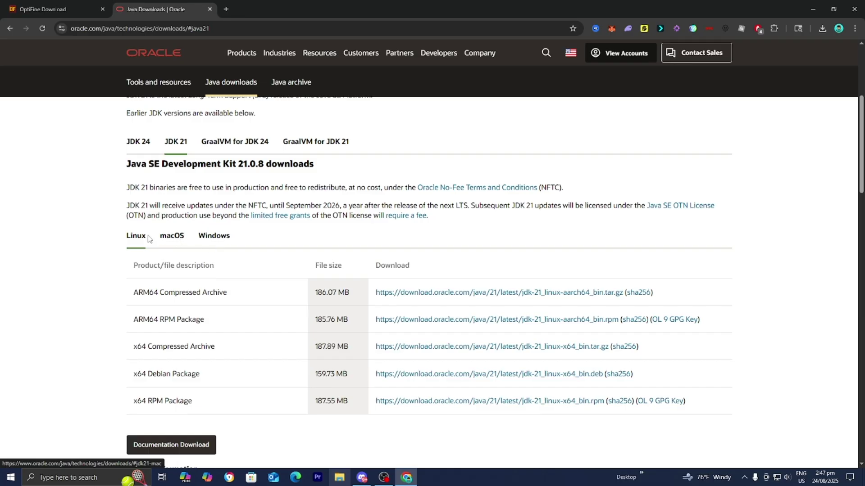
{"action": "left_click", "coordinate": [214, 236]}
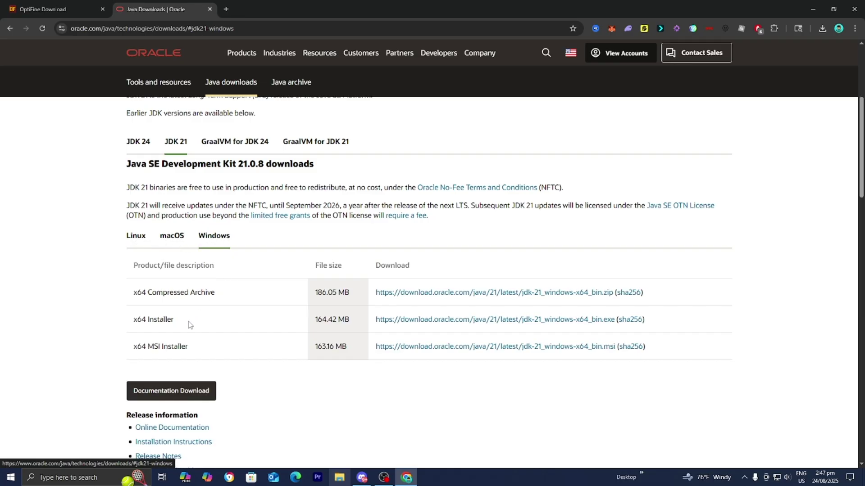
{"action": "left_click_drag", "start_coordinate": [188, 325], "coordinate": [124, 324]}
{"action": "left_click", "coordinate": [169, 322]}
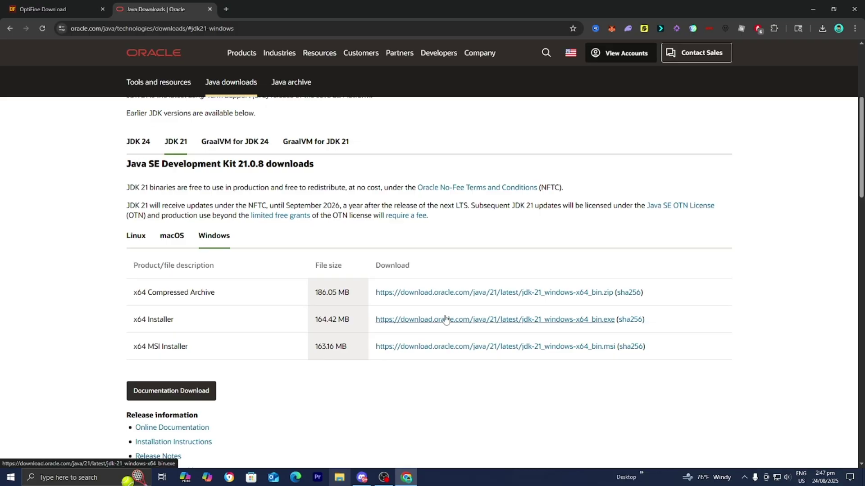
{"action": "scroll", "coordinate": [445, 320], "scroll_direction": "up", "scroll_amount": 1}
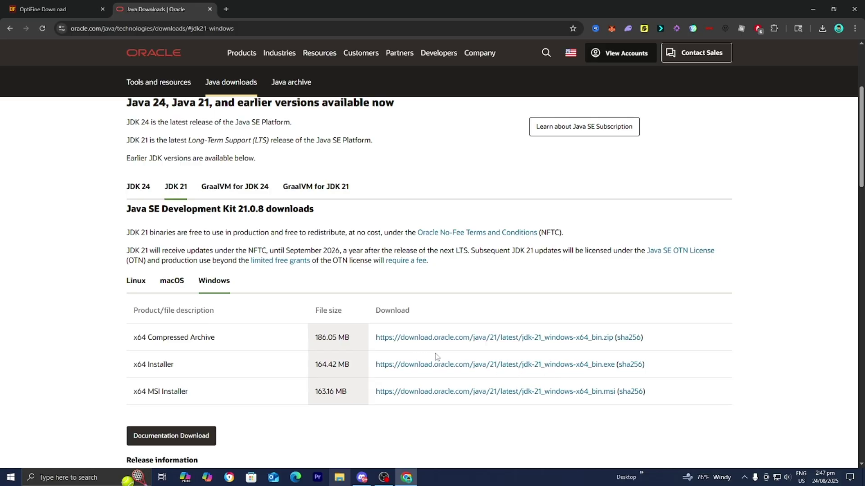
Step: Switch to the Minecraft Launcher and choose the OptiFine installation 1.21.8-OptiFine_HD_U_J6_pre14 for Java Edition
{"action": "left_click", "coordinate": [815, 4]}
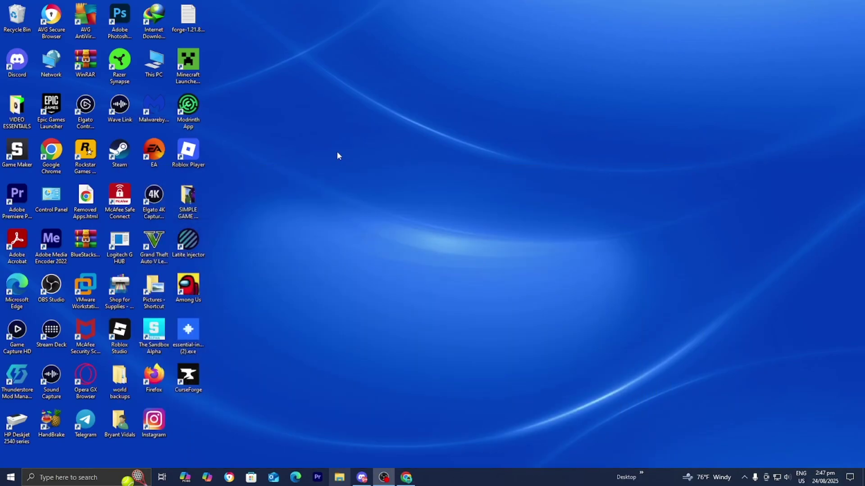
{"action": "double_click", "coordinate": [191, 65]}
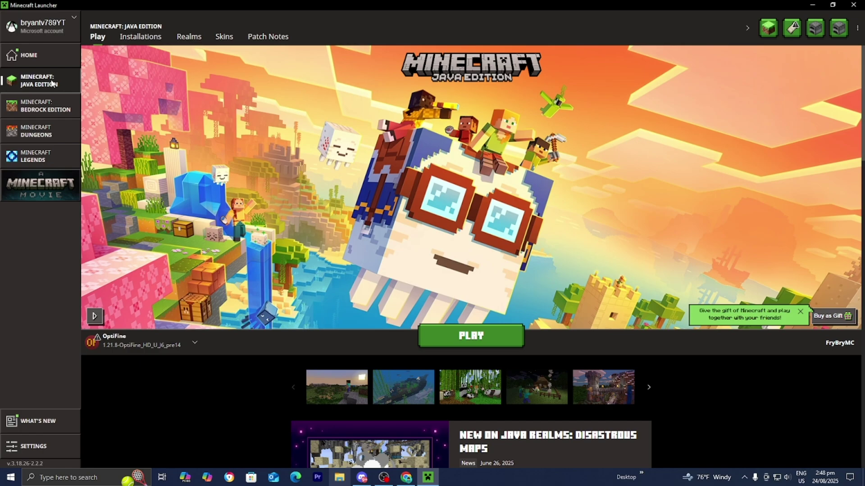
{"action": "left_click", "coordinate": [133, 342]}
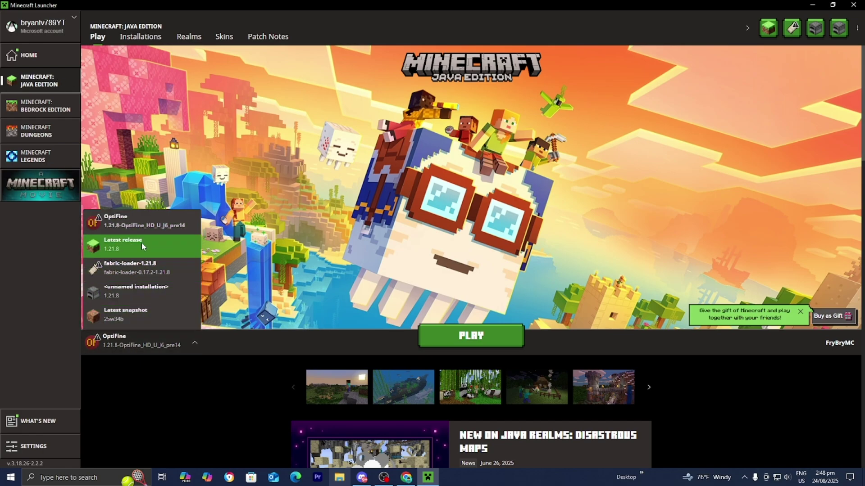
{"action": "left_click", "coordinate": [141, 233]}
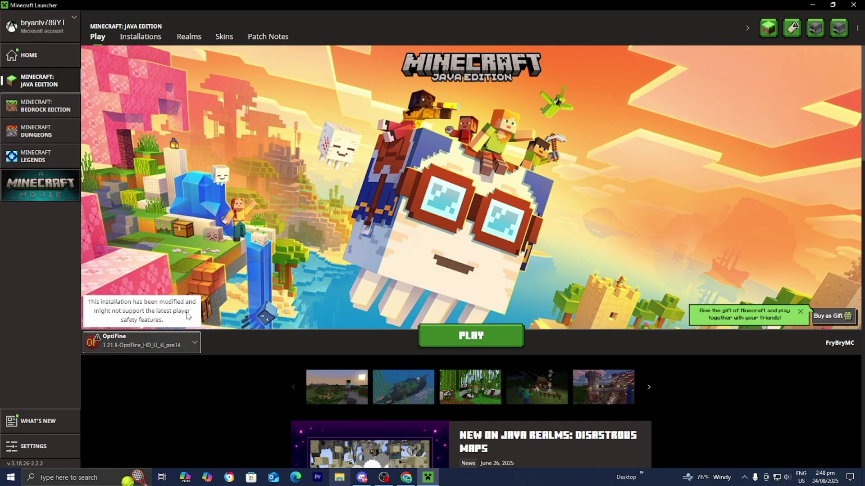
Step: Launch the OptiFine installation, acknowledging the modded-game risks and turning off further warnings for it
{"action": "left_click", "coordinate": [434, 341]}
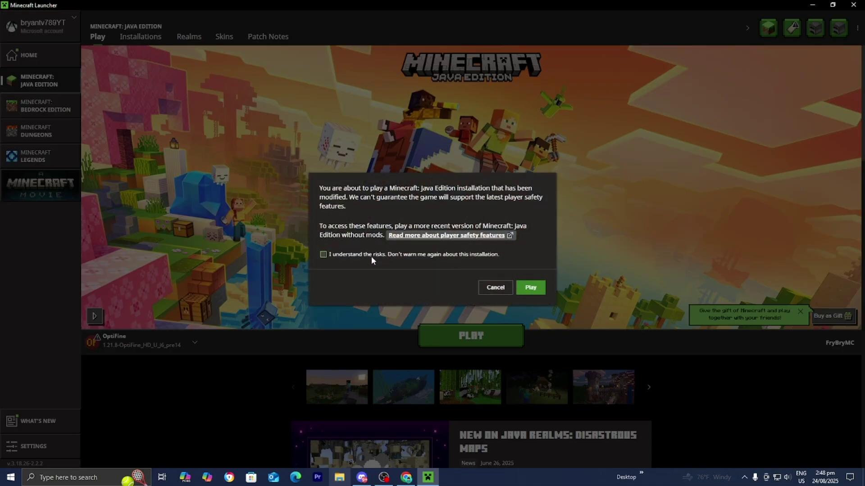
{"action": "left_click", "coordinate": [324, 255]}
{"action": "left_click", "coordinate": [529, 293]}
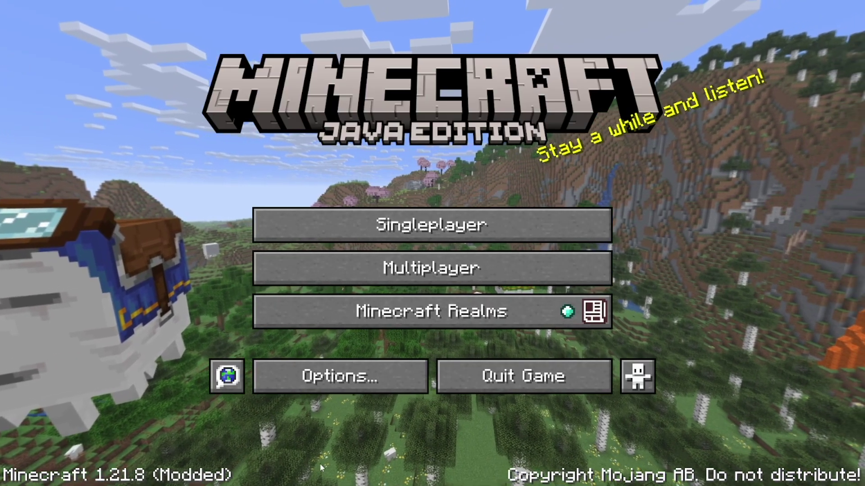
Step: Load the singleplayer world New World (57)
{"action": "left_click", "coordinate": [417, 224]}
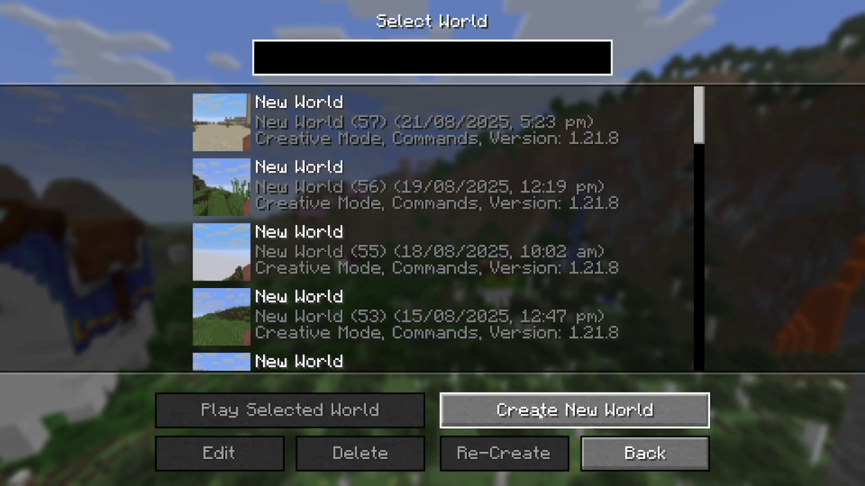
{"action": "left_click", "coordinate": [444, 138]}
{"action": "left_click", "coordinate": [349, 399]}
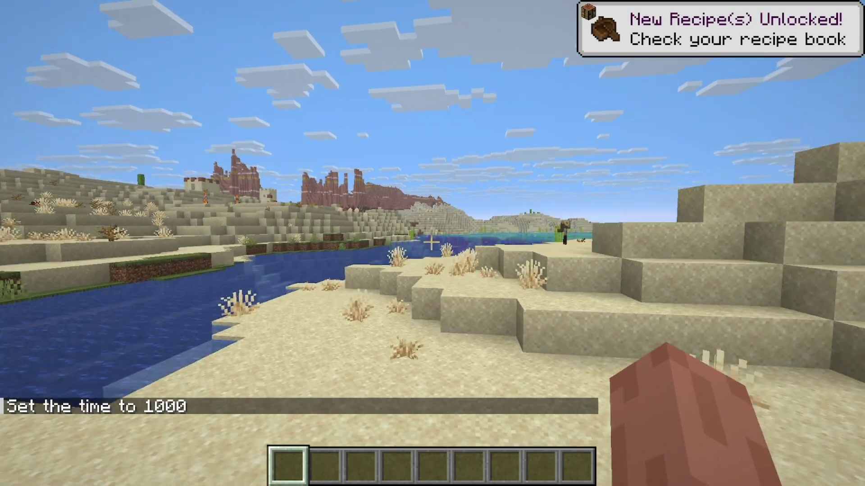
Step: Explore the desert shoreline and zoom in on the distant hills with OptiFine's zoom
{"action": "key", "text": "w"}
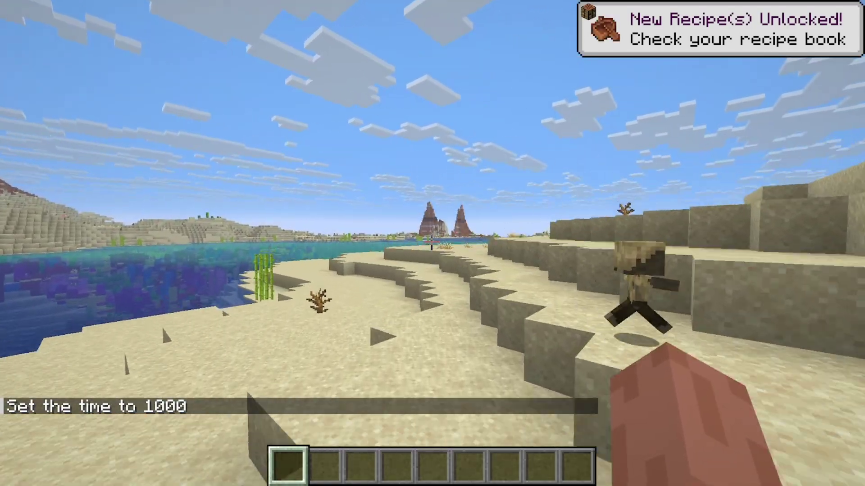
{"action": "key", "text": "w"}
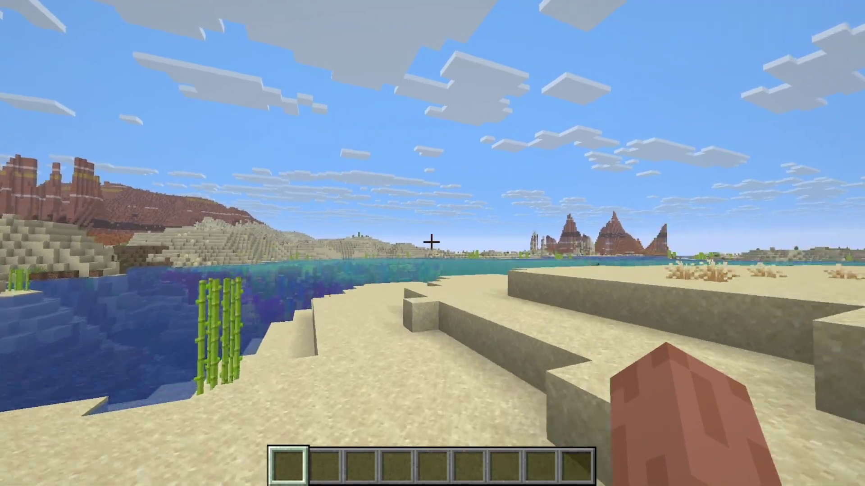
{"action": "key", "text": "w"}
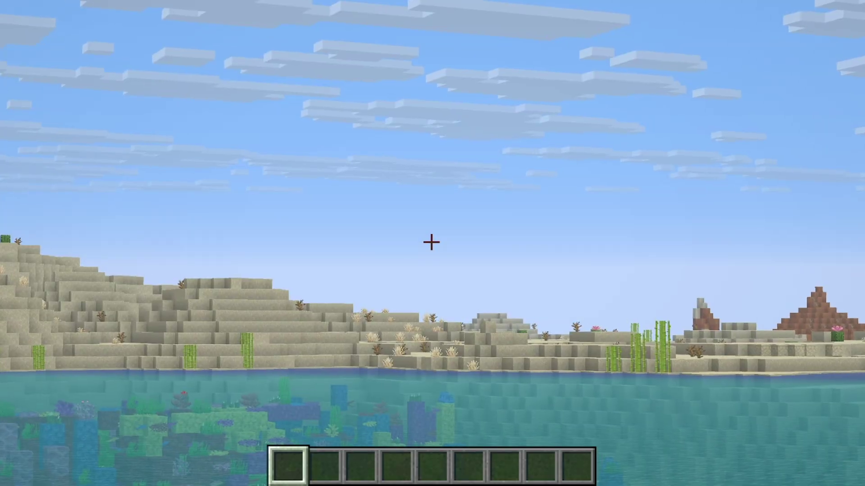
{"action": "key", "text": "w"}
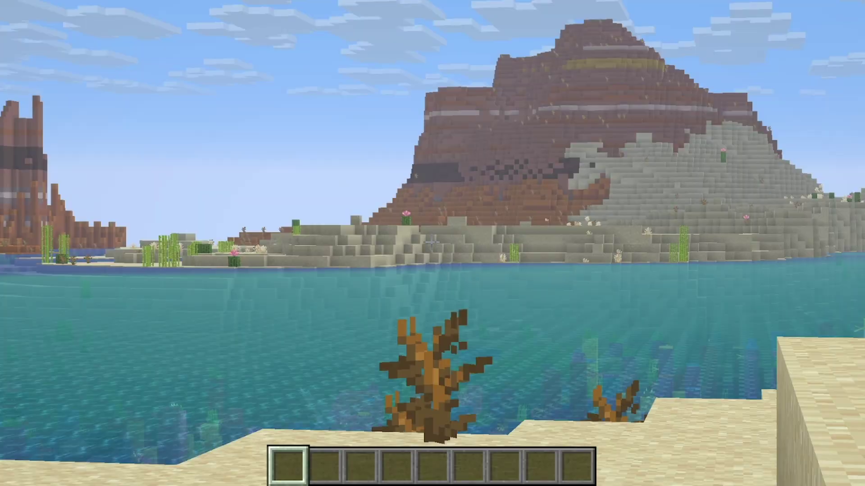
{"action": "key", "text": "w"}
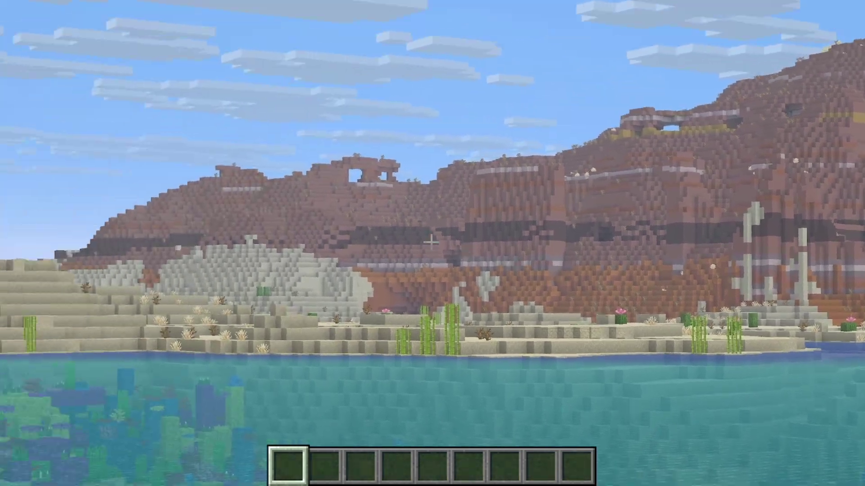
{"action": "mouse_move", "coordinate": [431, 243]}
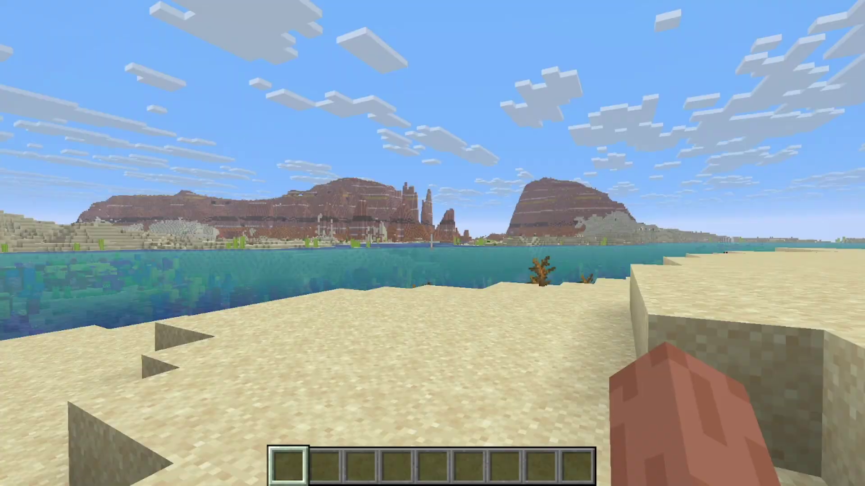
Step: Review the OptiFine entries in the game's Video Settings and return to the world
{"action": "key", "text": "Escape"}
{"action": "left_click", "coordinate": [393, 282]}
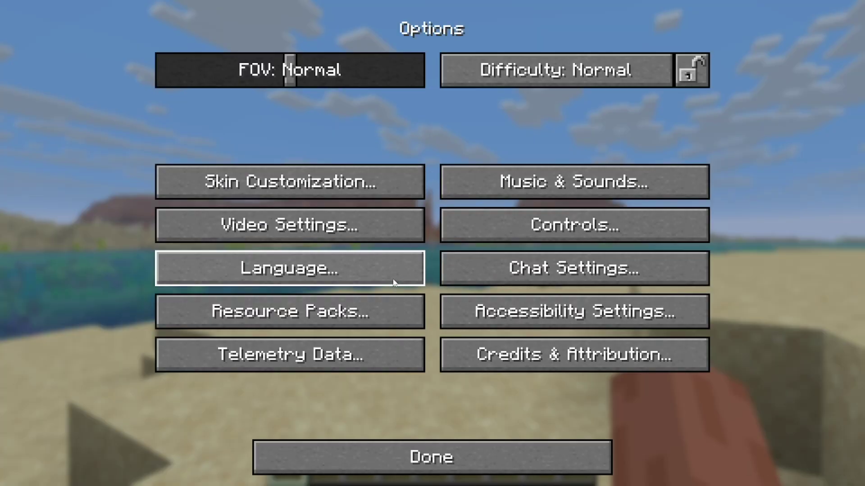
{"action": "left_click", "coordinate": [359, 234]}
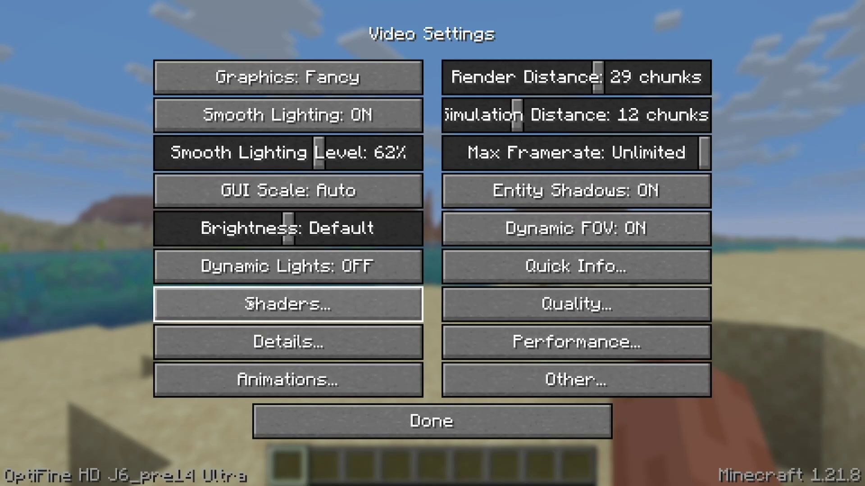
{"action": "left_click", "coordinate": [456, 430]}
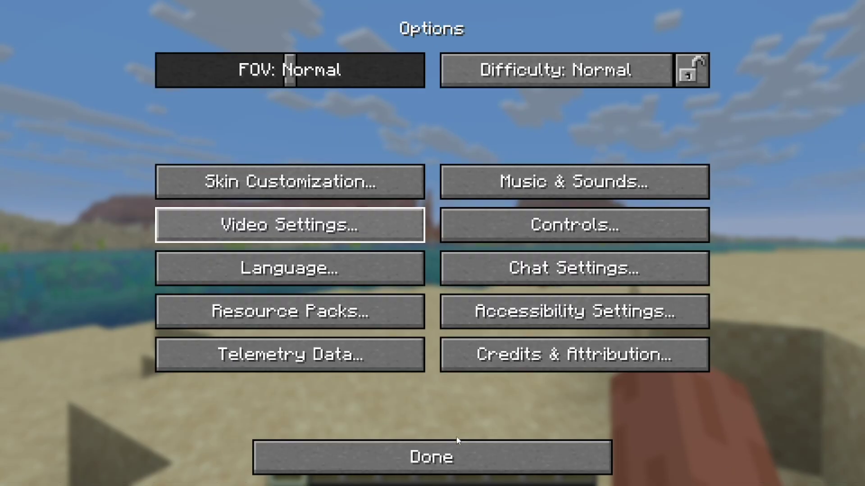
{"action": "left_click", "coordinate": [505, 450]}
{"action": "left_click", "coordinate": [546, 168]}
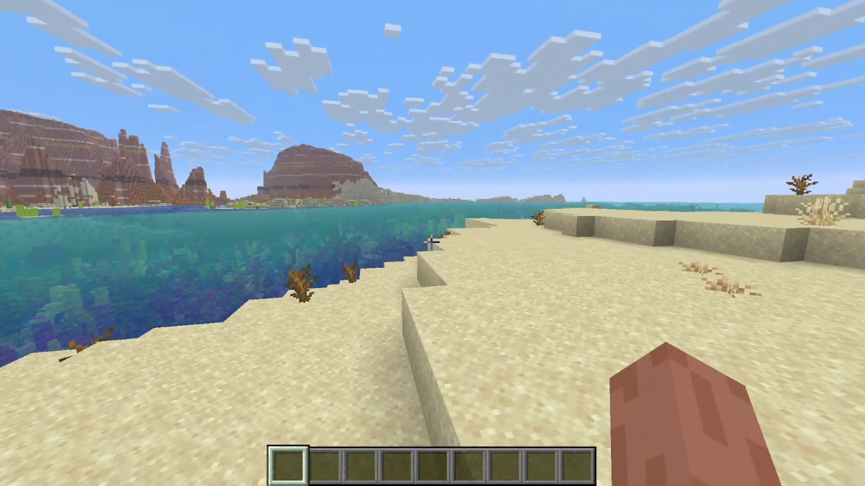